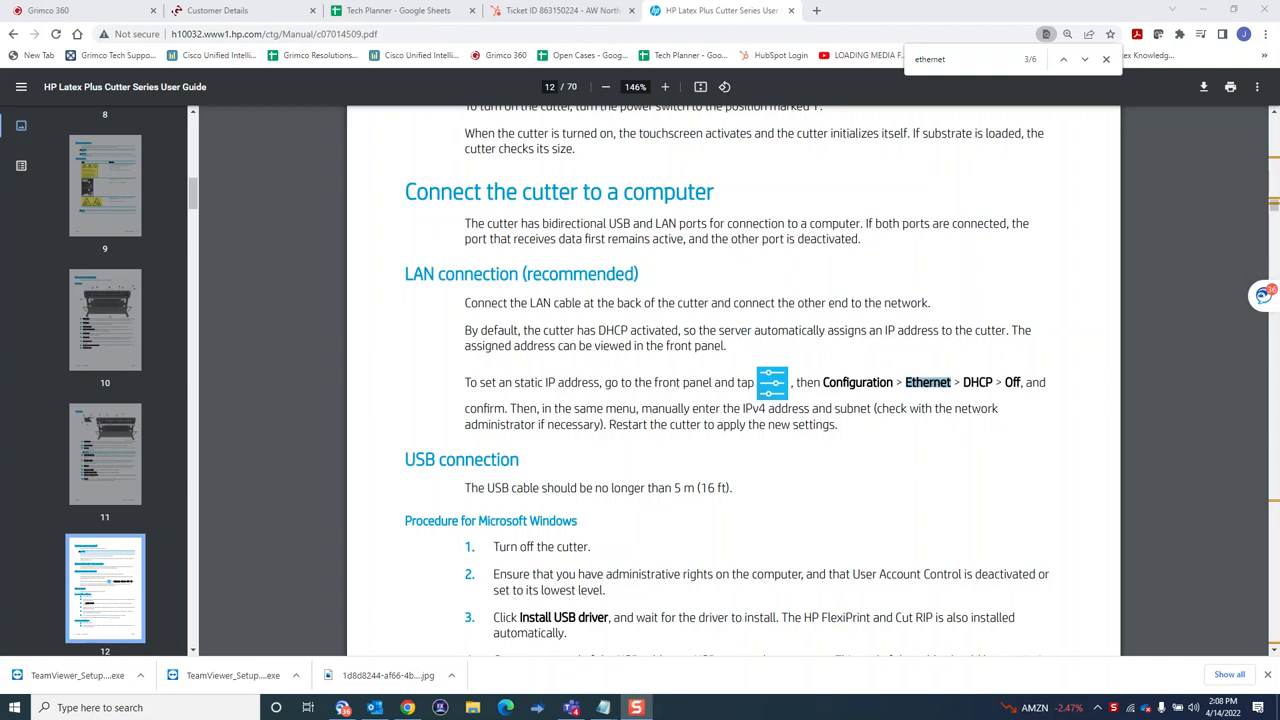
Run ipconfig in Command Prompt and check the Wi-Fi adapter's IPv4 address, then minimize the window
{"action": "left_click", "coordinate": [148, 707]}
{"action": "type", "text": "cmd"}
{"action": "key", "text": "Return"}
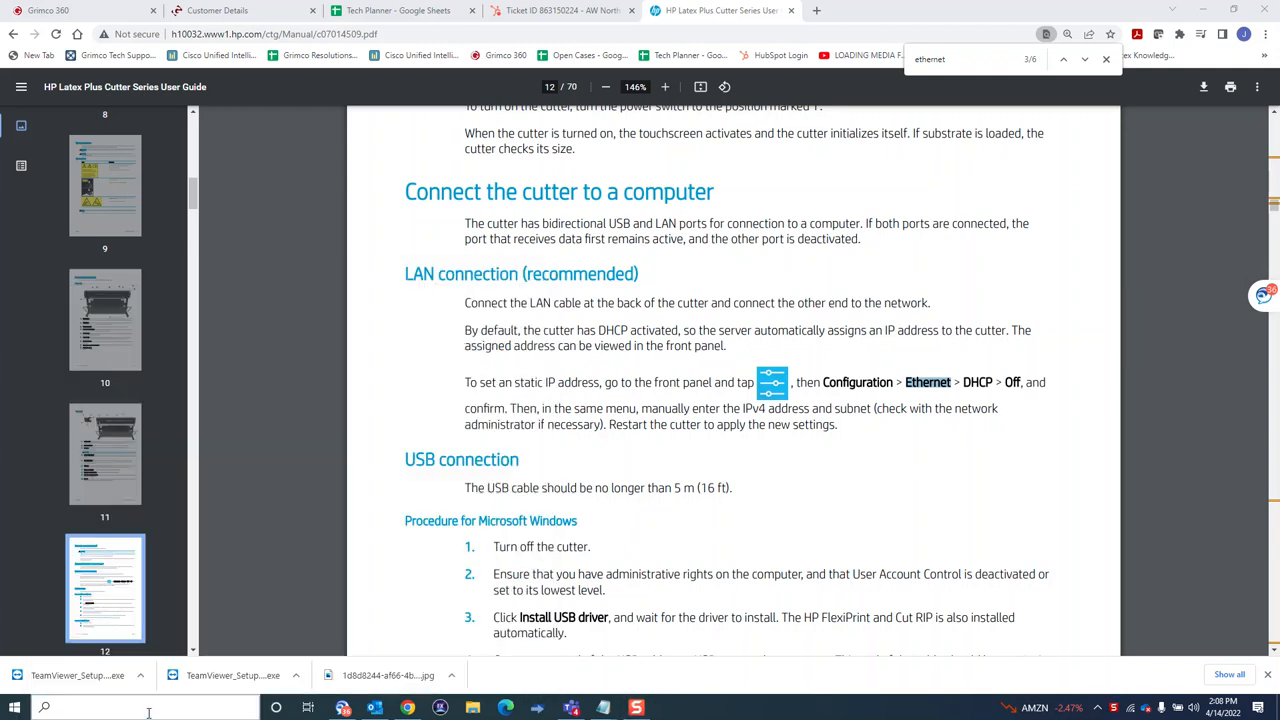
{"action": "type", "text": "ipconfig"}
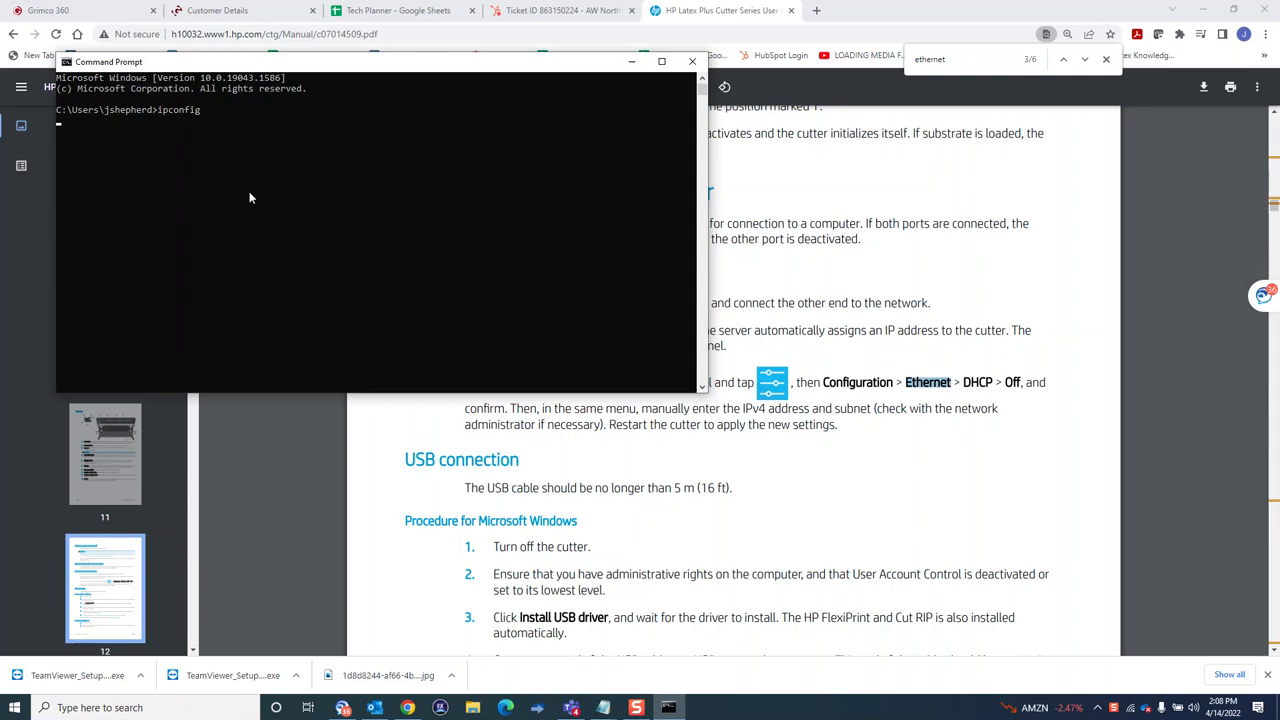
{"action": "key", "text": "Return"}
{"action": "left_click_drag", "start_coordinate": [260, 291], "coordinate": [335, 307]}
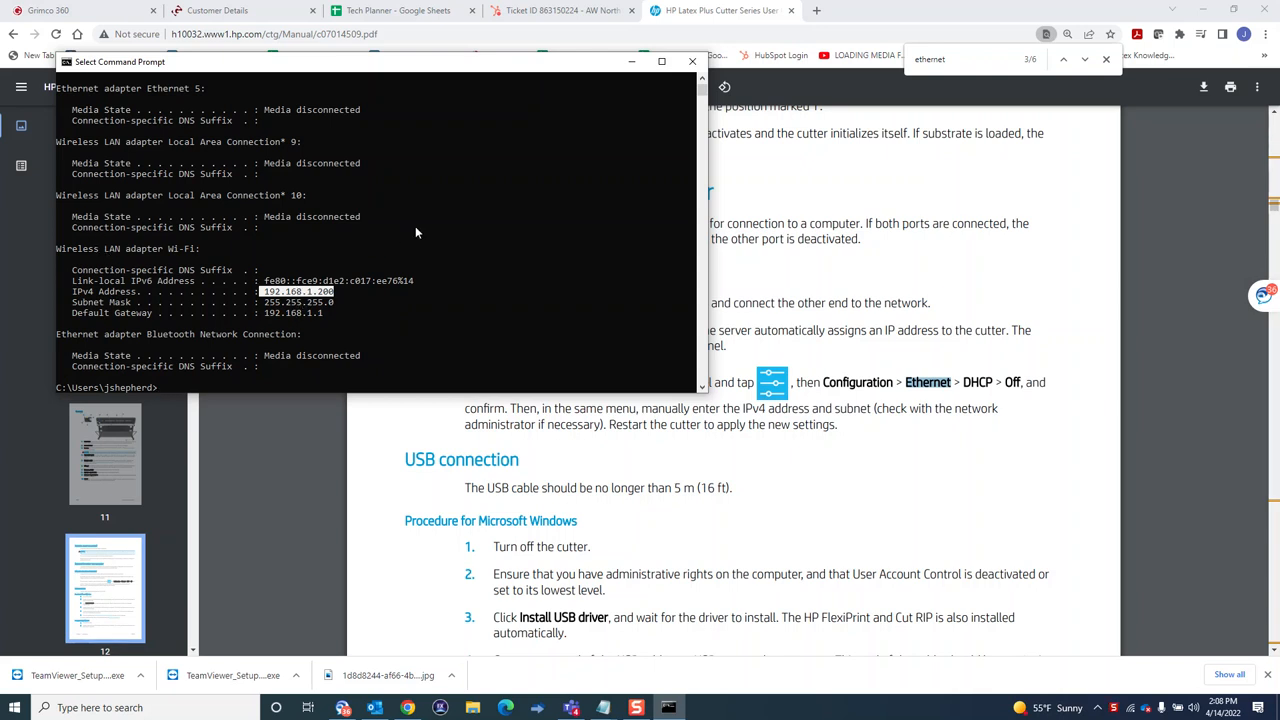
{"action": "scroll", "coordinate": [366, 316], "scroll_direction": "up", "scroll_amount": 1}
{"action": "scroll", "coordinate": [404, 326], "scroll_direction": "down", "scroll_amount": 1}
{"action": "left_click", "coordinate": [634, 62]}
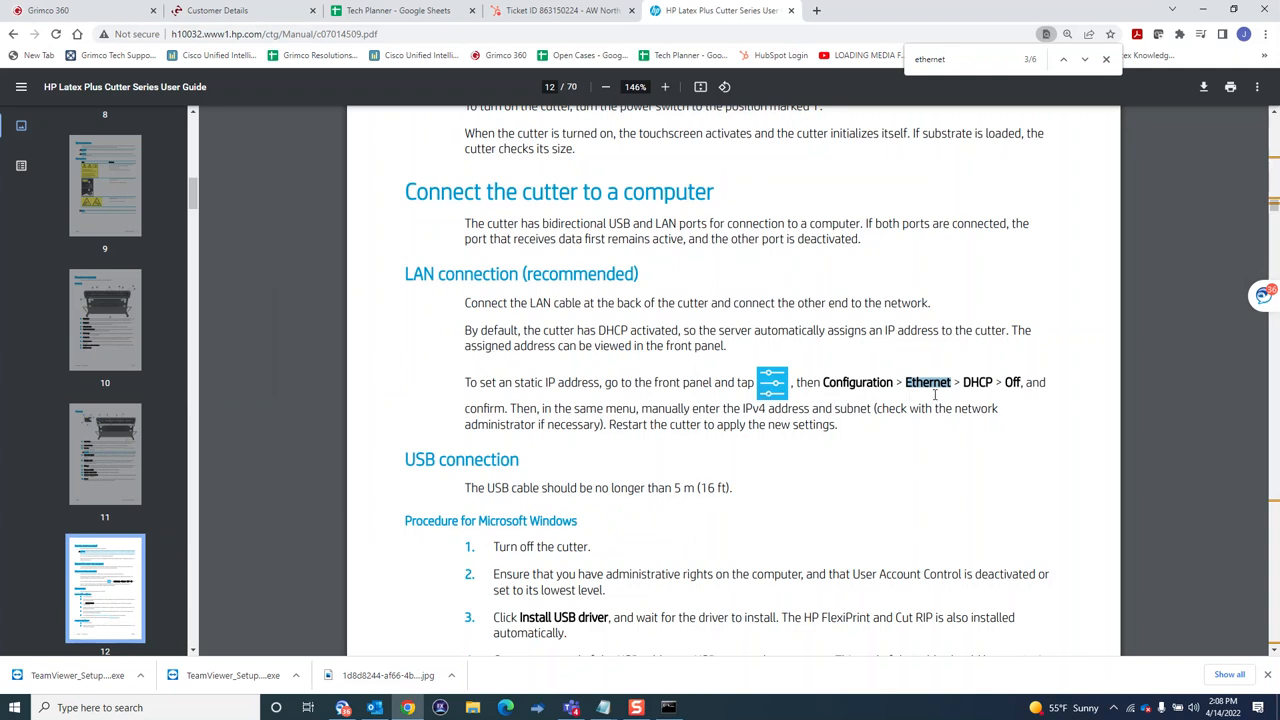
Switch to Notepad and write the IP address 10.1.10.100 with the subnet mask 255.255.255.0 on the line below
{"action": "double_click", "coordinate": [1011, 382]}
{"action": "left_click", "coordinate": [604, 709]}
{"action": "left_click", "coordinate": [667, 657]}
{"action": "type", "text": "10.1."}
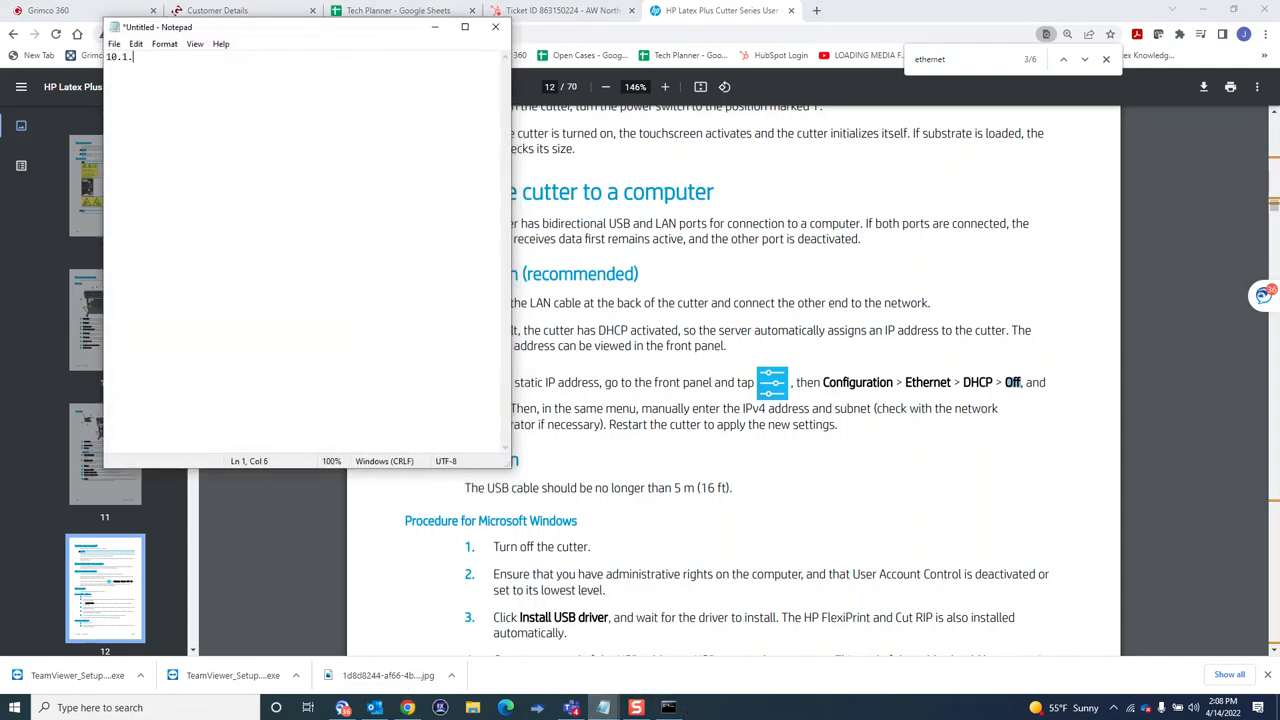
{"action": "type", "text": "10"}
{"action": "type", "text": ".100"}
{"action": "type", "text": "255.255."}
{"action": "type", "text": "255.0"}
Label the two noted addresses "Plotter's IP -" and "Subnet -"
{"action": "left_click", "coordinate": [107, 57]}
{"action": "type", "text": "Plotter's IP -"}
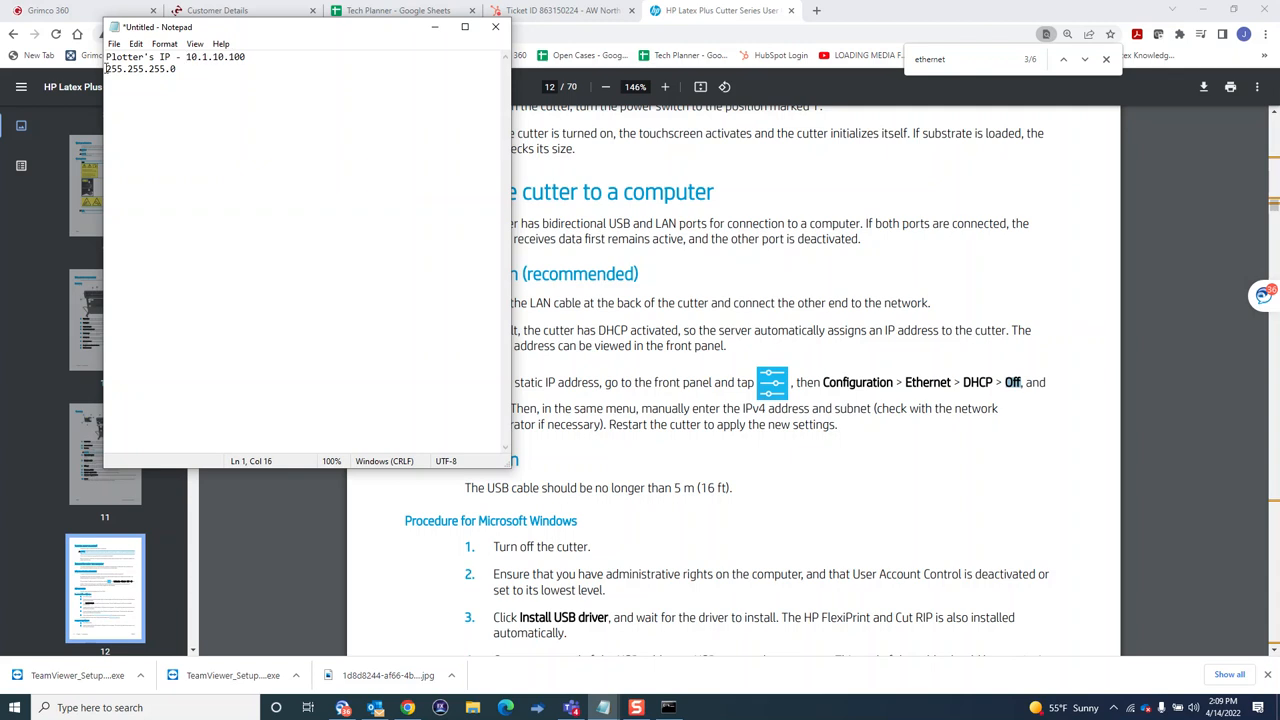
{"action": "left_click", "coordinate": [112, 75]}
{"action": "type", "text": "Subnet -"}
Open Control Panel and bring up the list of network adapters from the Network and Sharing Center
{"action": "left_click", "coordinate": [196, 714]}
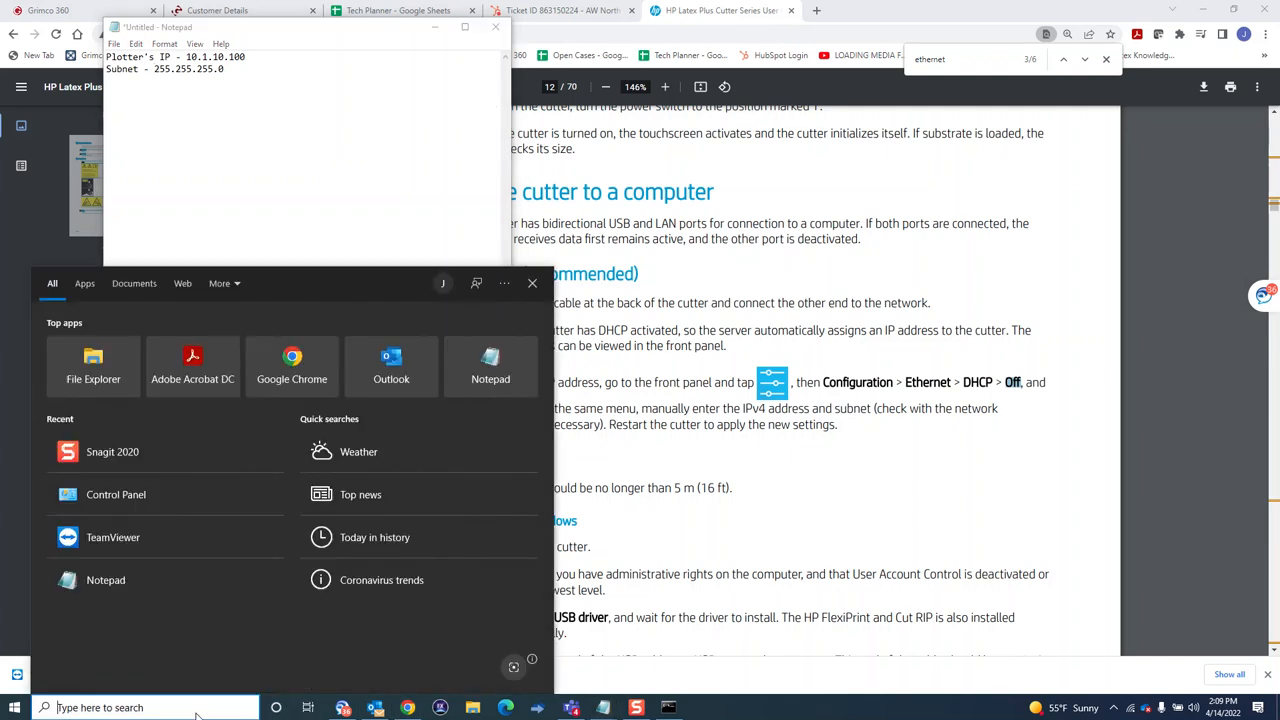
{"action": "type", "text": "control"}
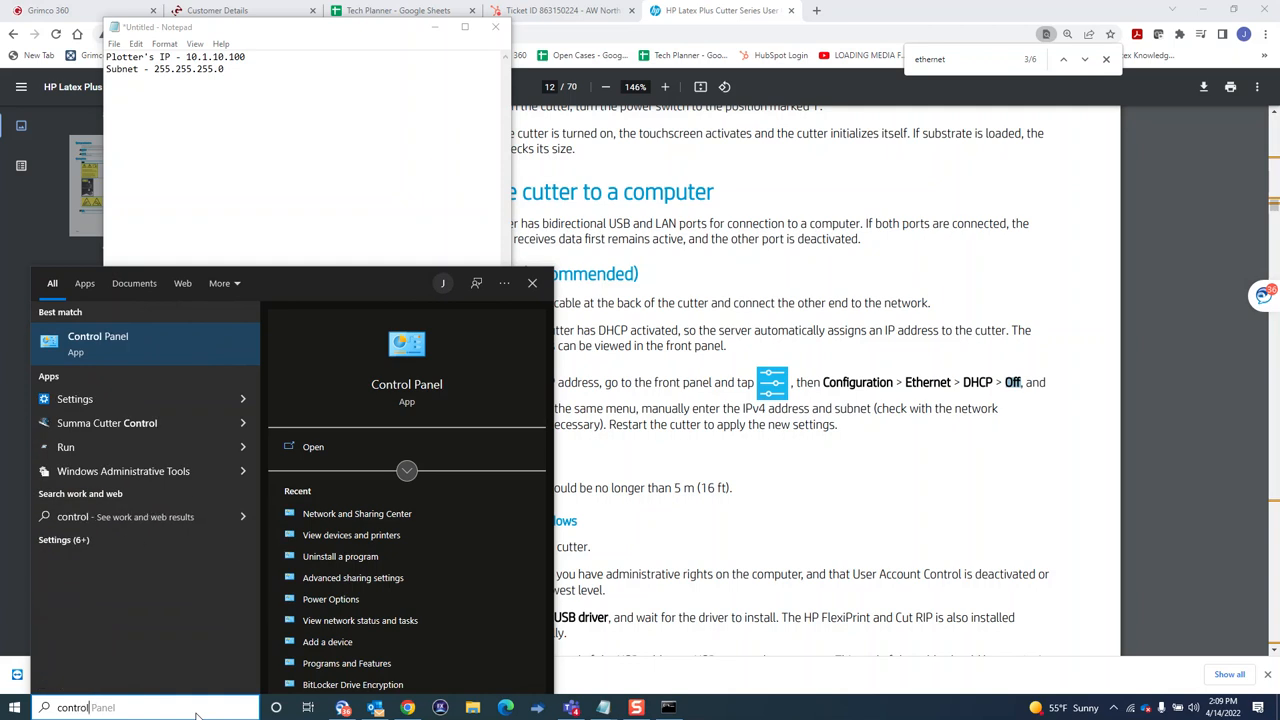
{"action": "left_click", "coordinate": [194, 348]}
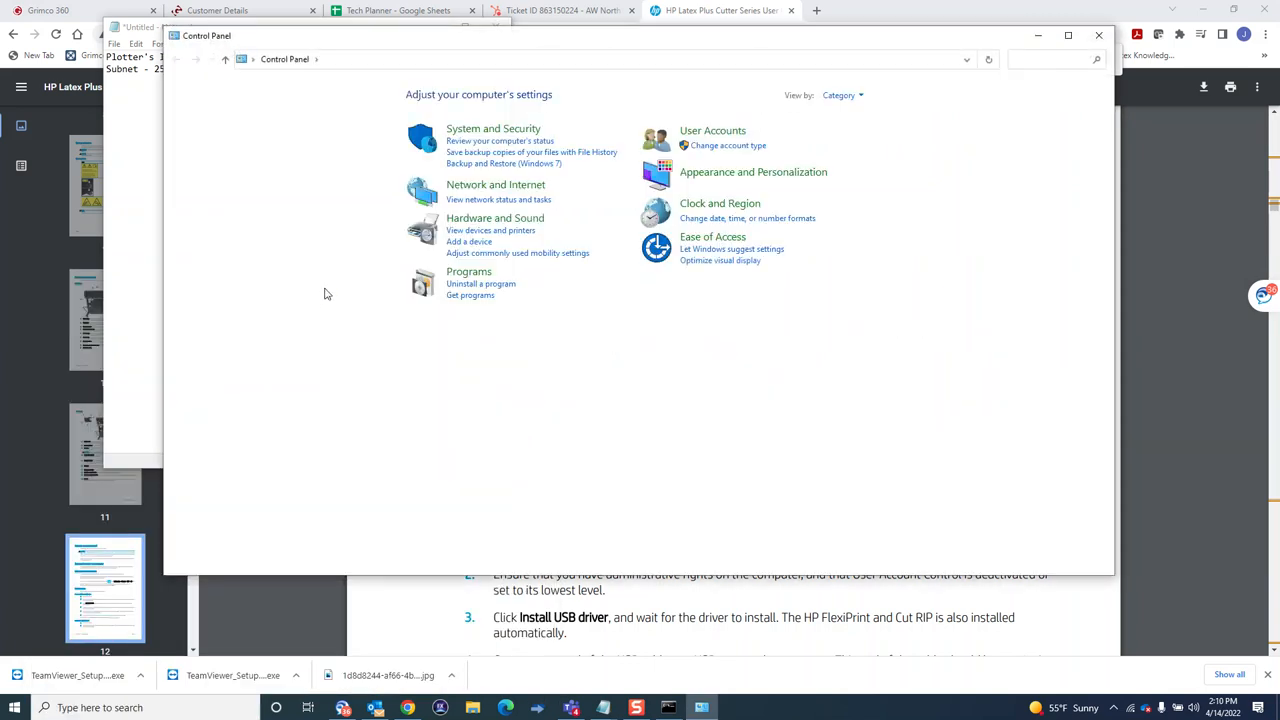
{"action": "left_click", "coordinate": [486, 191]}
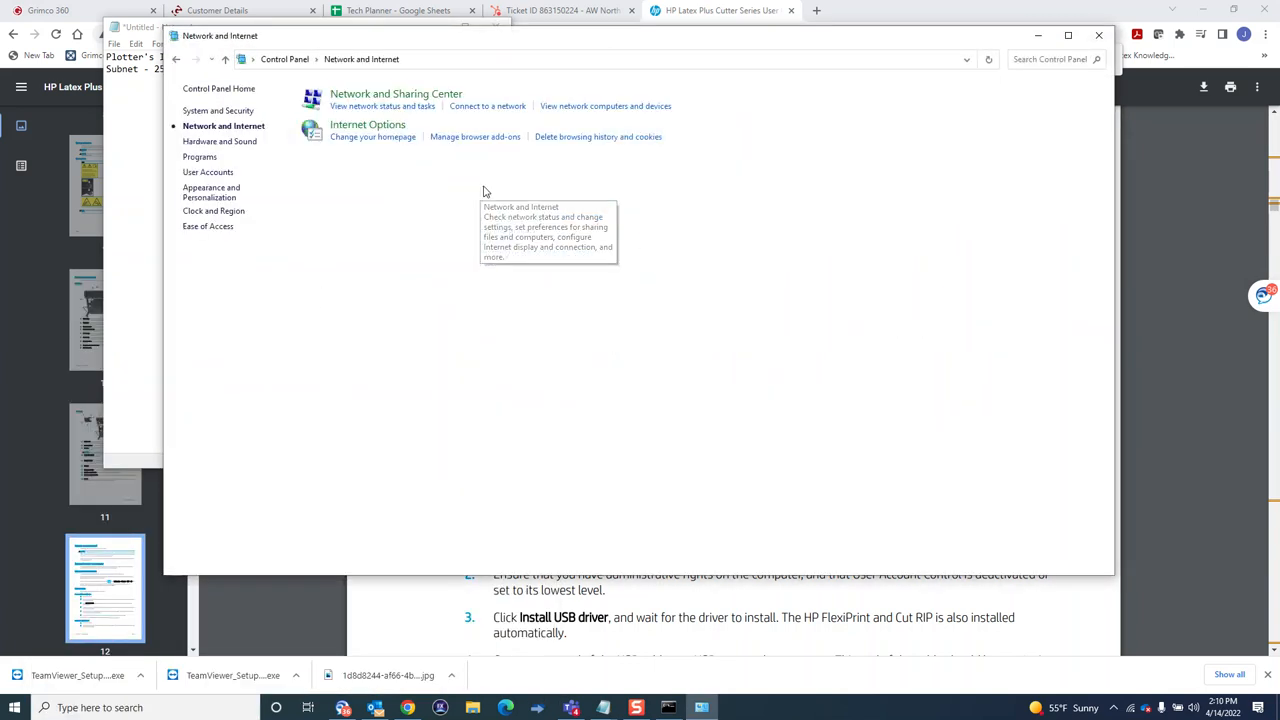
{"action": "left_click", "coordinate": [381, 96]}
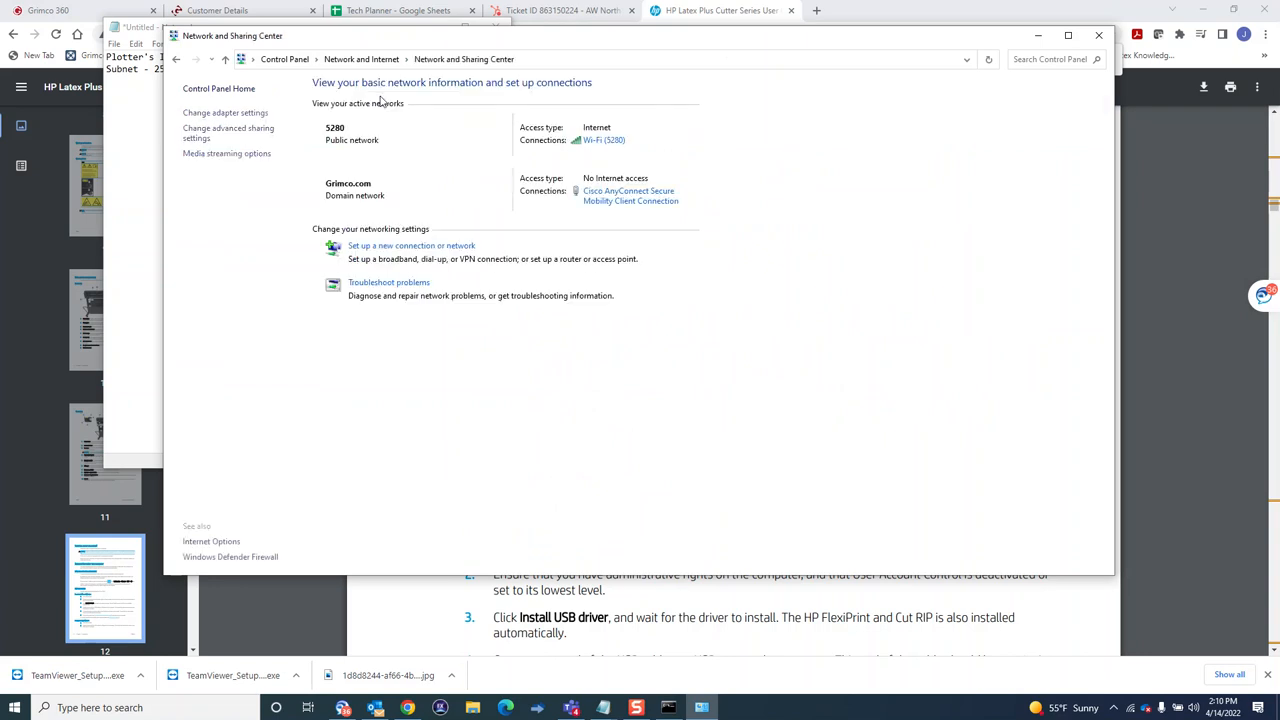
{"action": "left_click", "coordinate": [230, 113]}
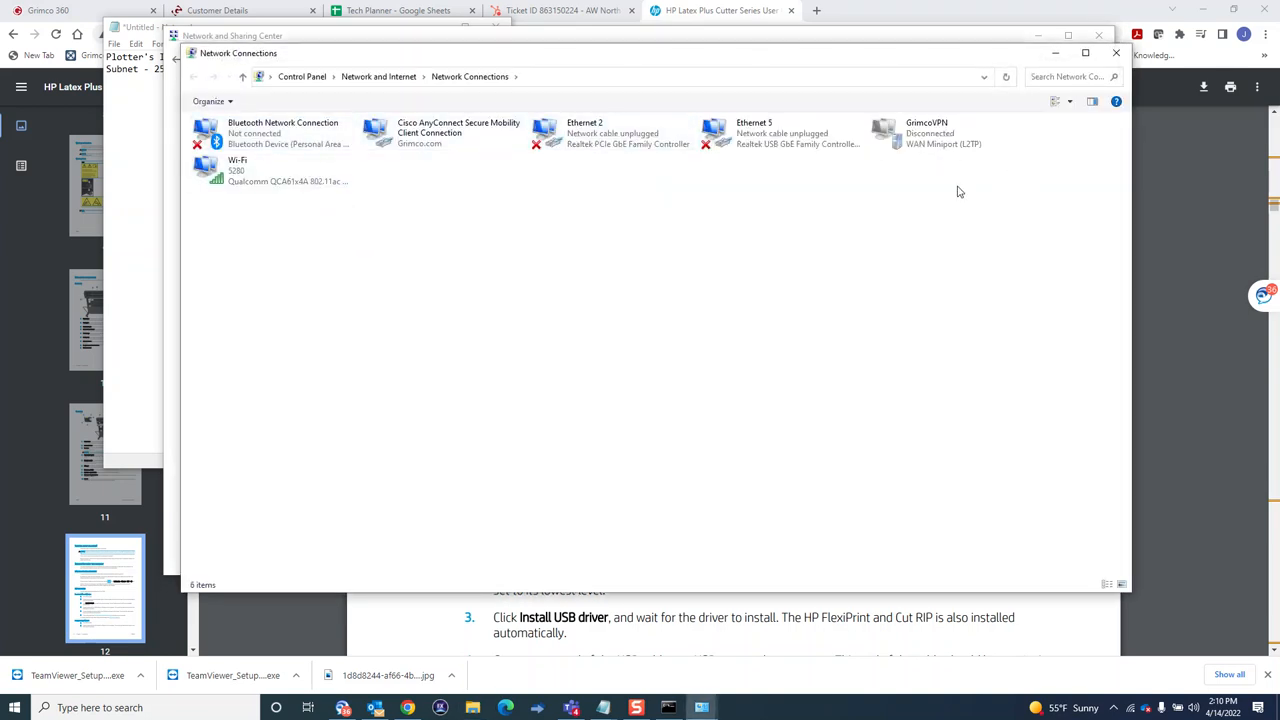
Open the Internet Protocol Version 4 properties of Ethernet 2 and choose automatic IP and DNS server addresses
{"action": "left_click", "coordinate": [593, 143]}
{"action": "right_click", "coordinate": [593, 143]}
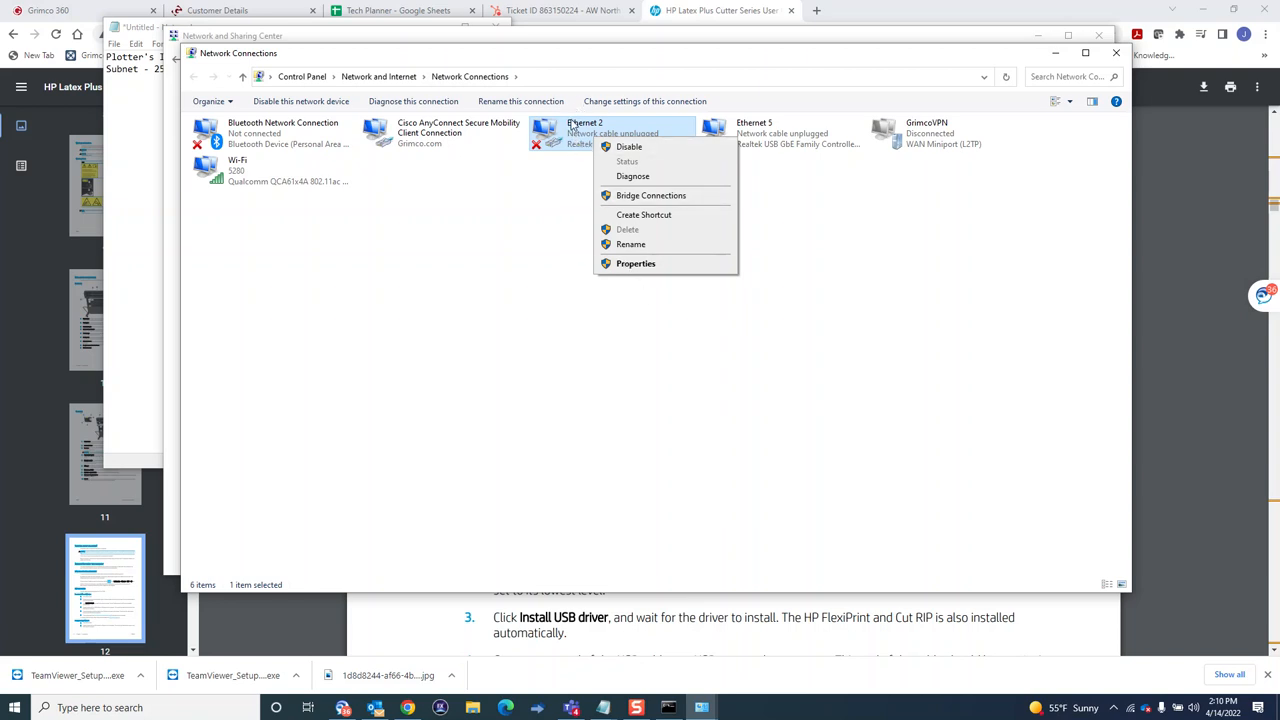
{"action": "left_click", "coordinate": [645, 265]}
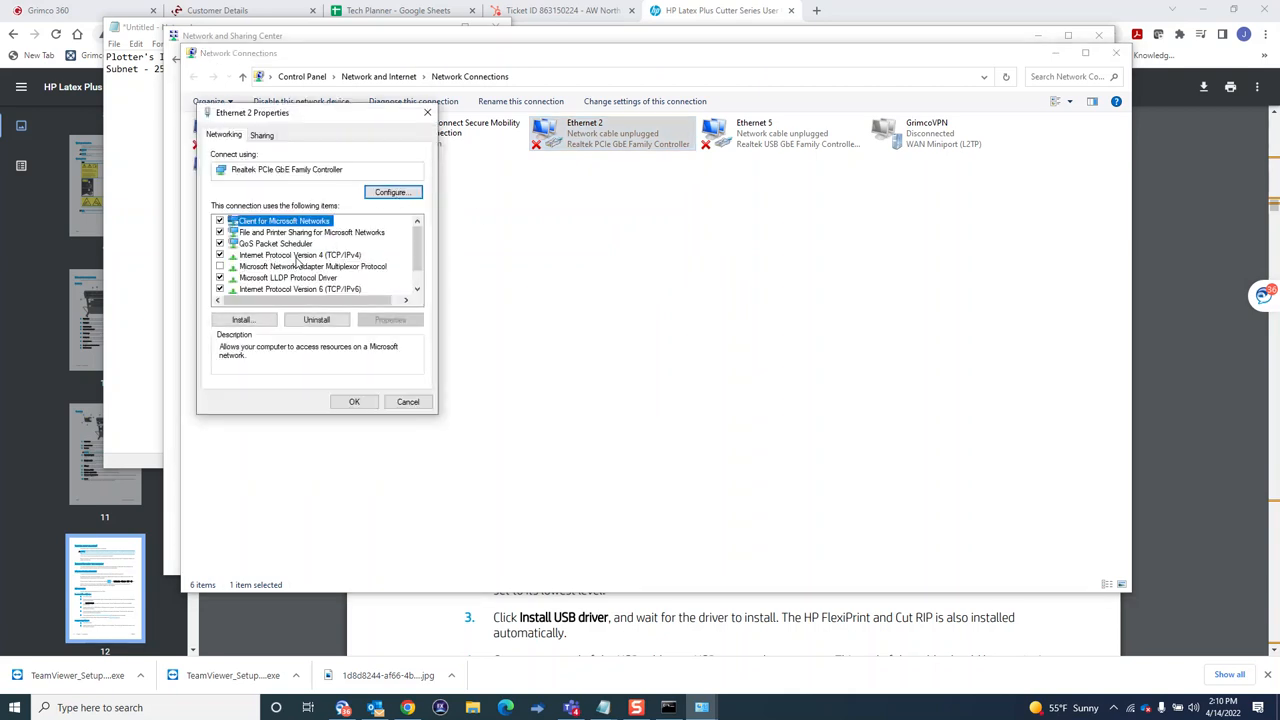
{"action": "left_click", "coordinate": [311, 258]}
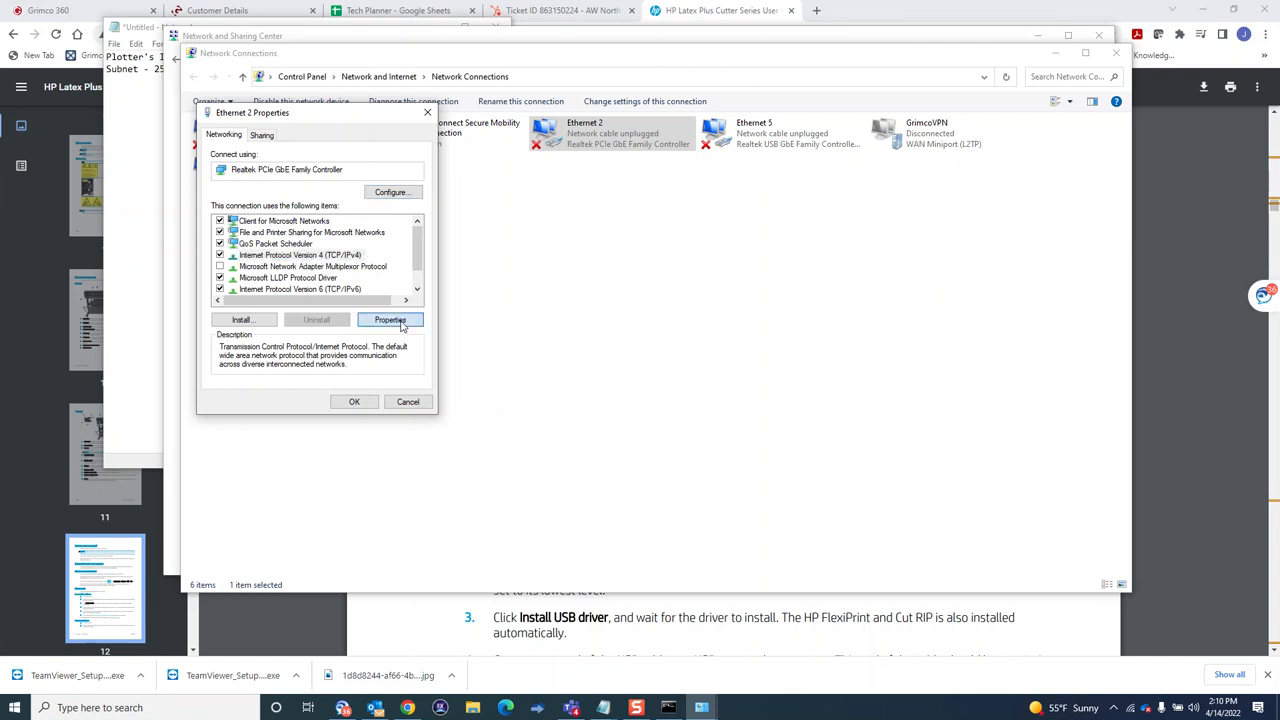
{"action": "left_click", "coordinate": [390, 320]}
{"action": "left_click", "coordinate": [245, 246]}
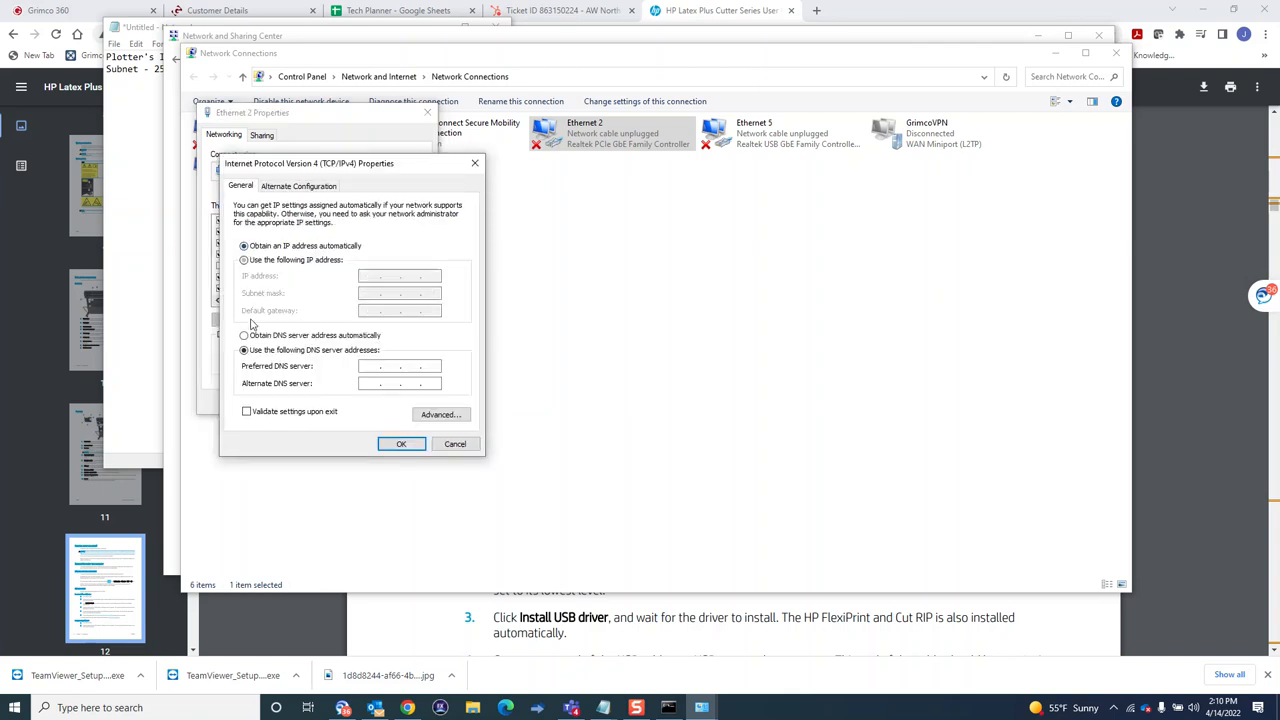
{"action": "left_click", "coordinate": [245, 335]}
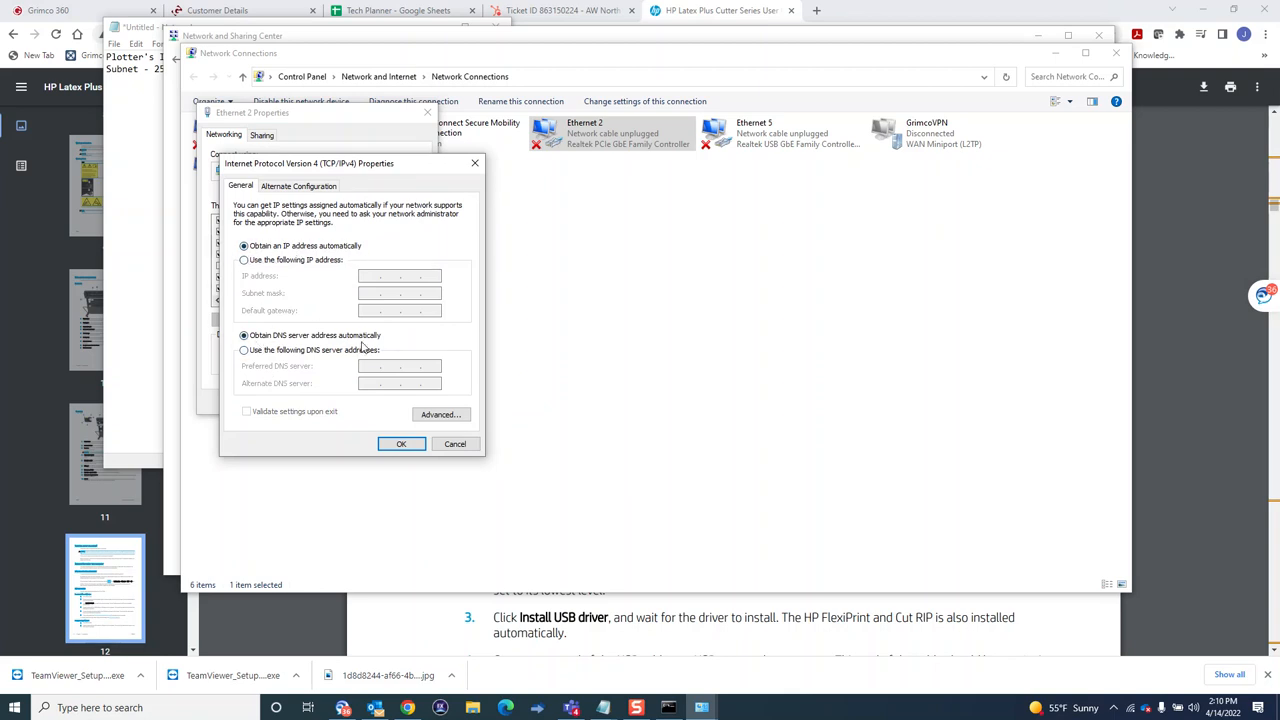
Switch the adapter to a manually specified IP address and move the Notepad notes beside the properties dialog
{"action": "left_click", "coordinate": [244, 262]}
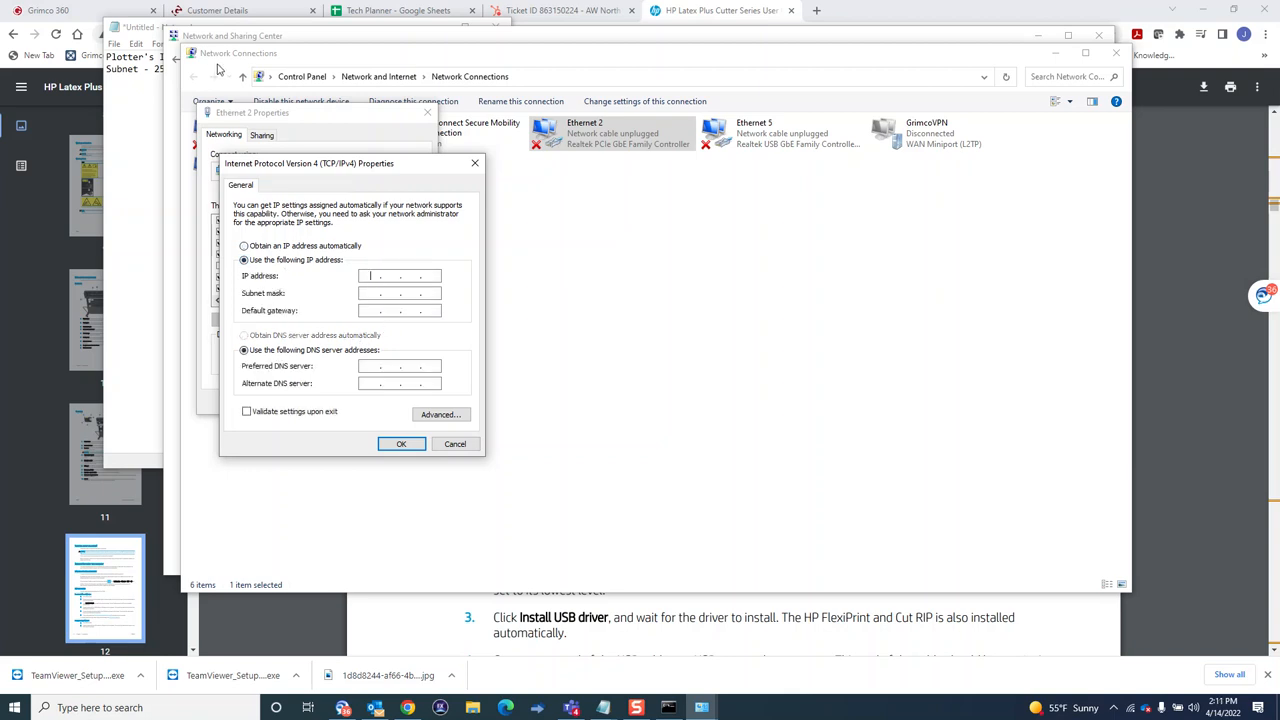
{"action": "left_click", "coordinate": [160, 33]}
{"action": "left_click_drag", "start_coordinate": [160, 33], "coordinate": [791, 192]}
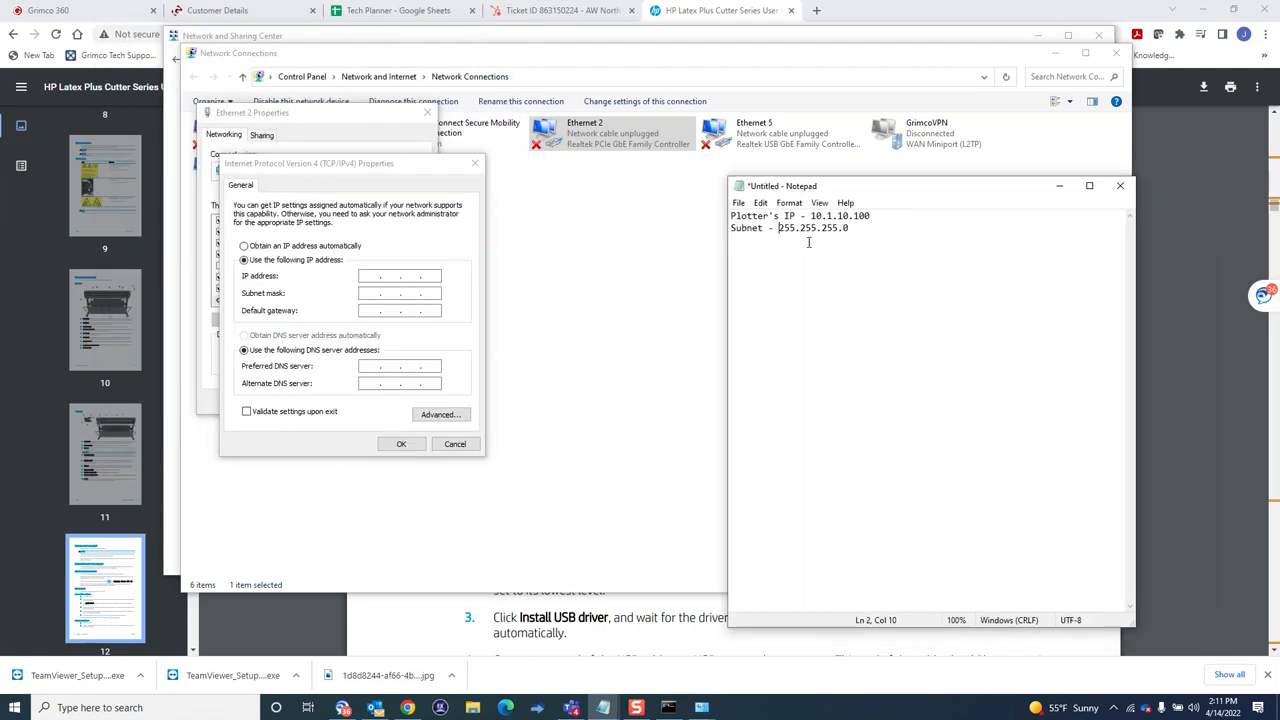
Enter IP address 10.1.10.105, subnet mask 255.225.255.0 and default gateway 10.1.10.1, and try to apply them
{"action": "left_click", "coordinate": [367, 277]}
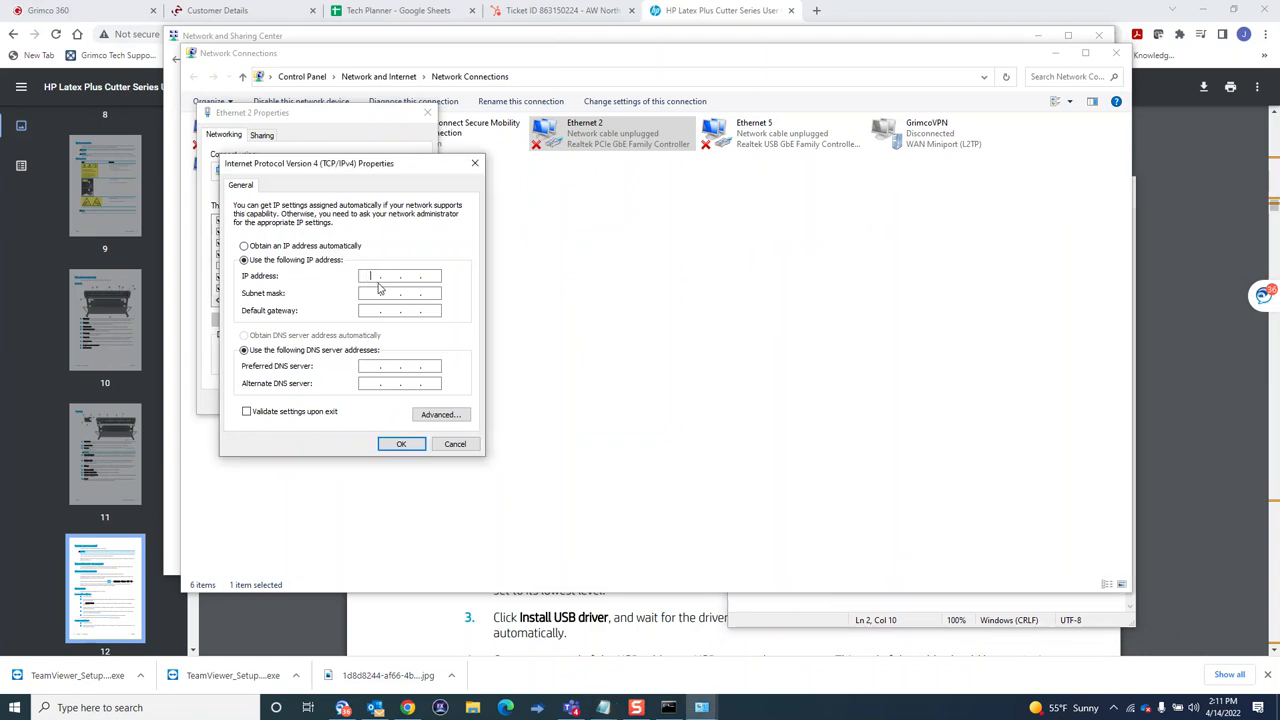
{"action": "type", "text": "1"}
{"action": "left_click", "coordinate": [378, 294]}
{"action": "left_click", "coordinate": [393, 296]}
{"action": "type", "text": "225 . 255 . 0"}
{"action": "left_click", "coordinate": [378, 311]}
{"action": "type", "text": "10.1.10.105"}
{"action": "left_click", "coordinate": [405, 444]}
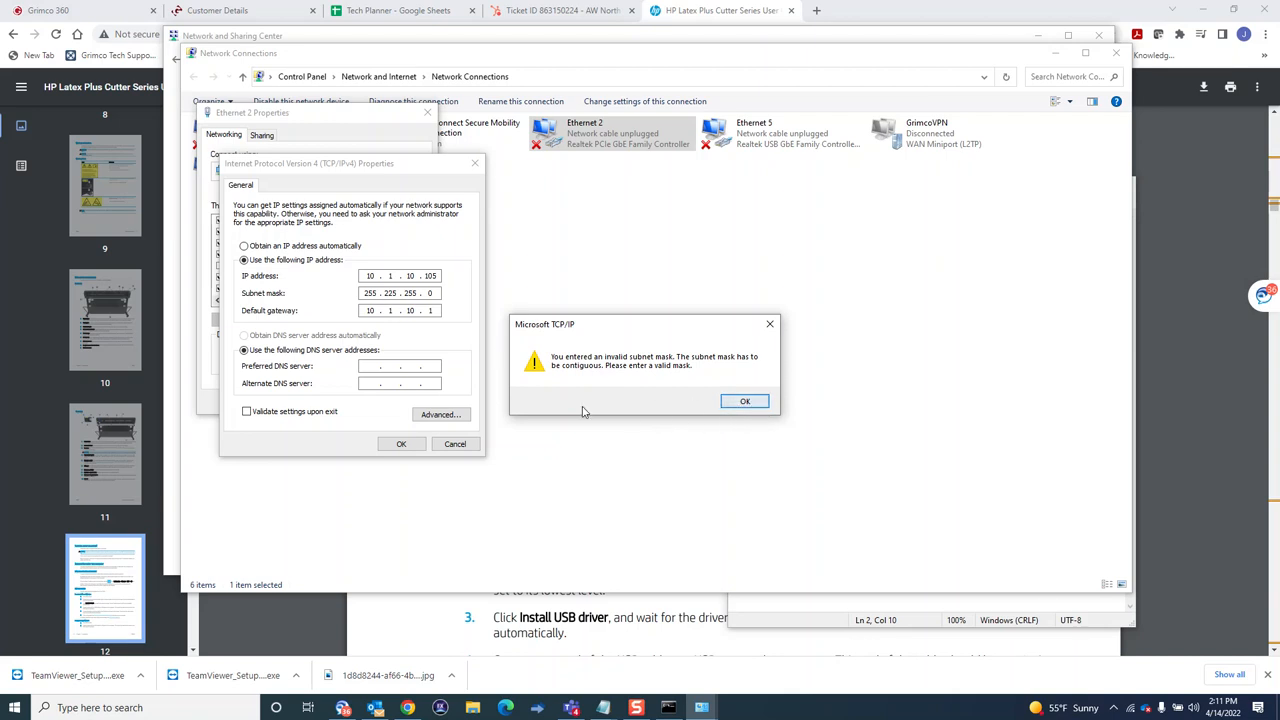
Dismiss the warning, correct the subnet mask to 255.255.255.0 and apply the IPv4 settings
{"action": "left_click", "coordinate": [396, 299]}
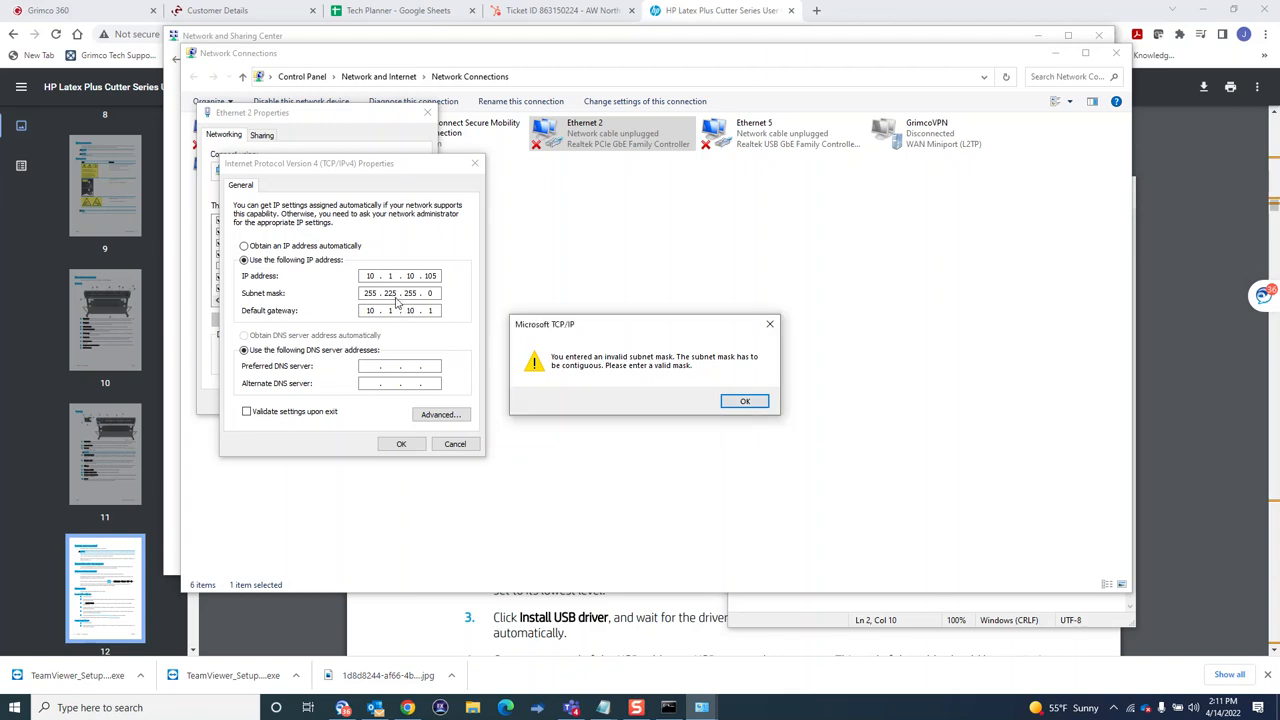
{"action": "left_click", "coordinate": [739, 401]}
{"action": "left_click", "coordinate": [394, 294]}
{"action": "key", "text": "BackSpace"}
{"action": "type", "text": "5"}
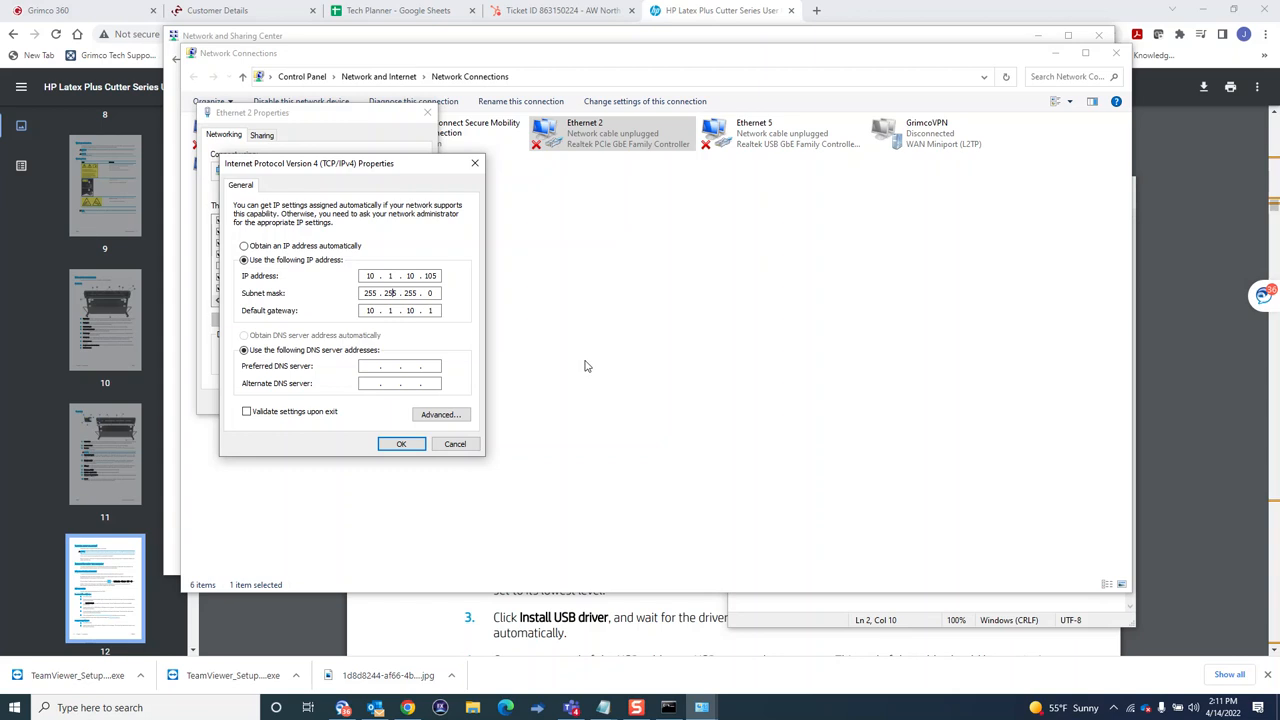
{"action": "left_click", "coordinate": [406, 447]}
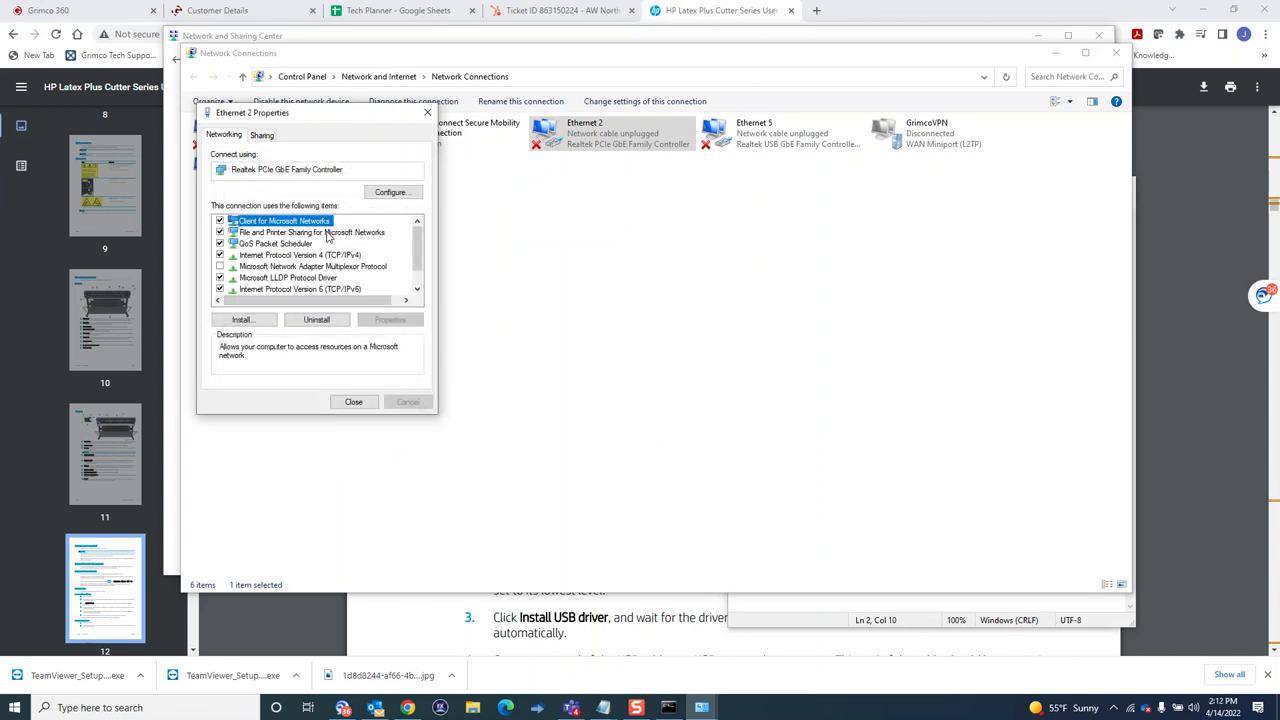